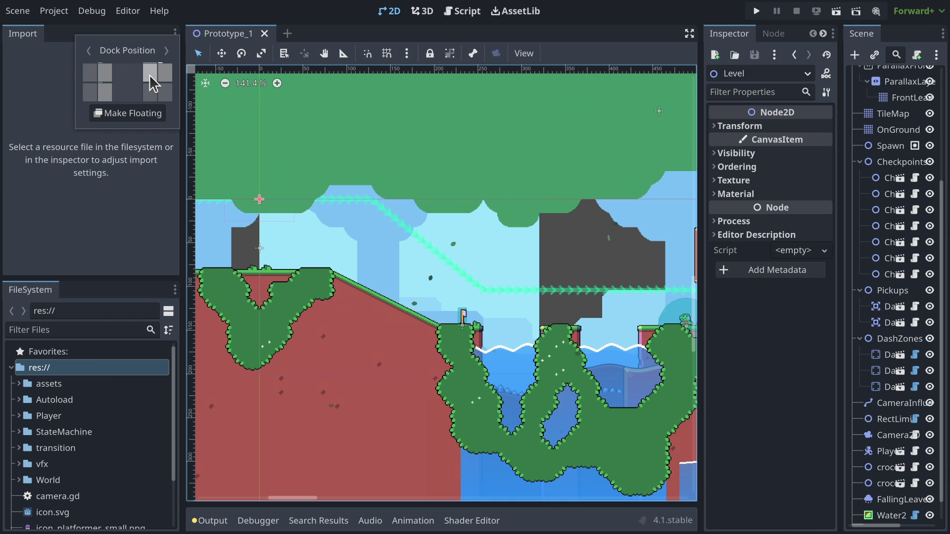
Dock the Scene panel beside Import, then detach it as an enlarged floating window over the 2D viewport.
left_click(105, 69)
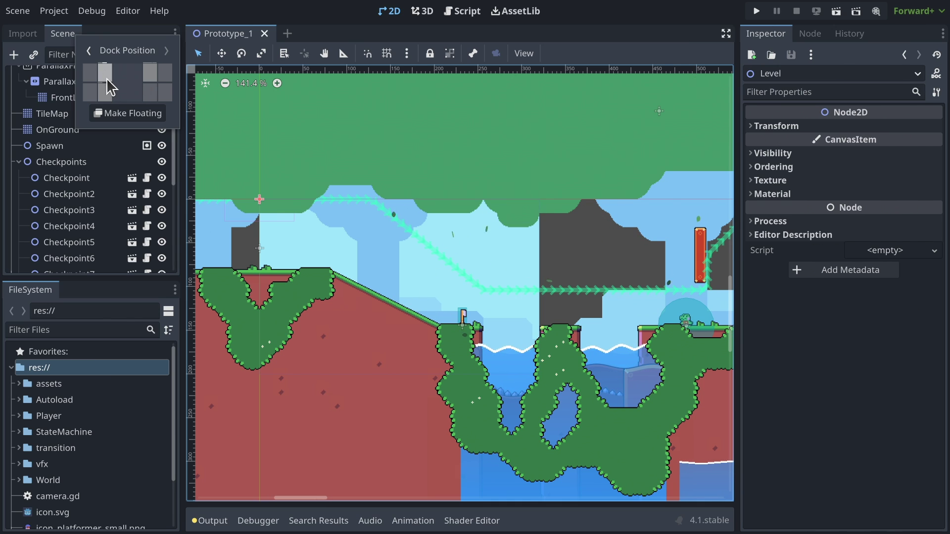
left_click(121, 113)
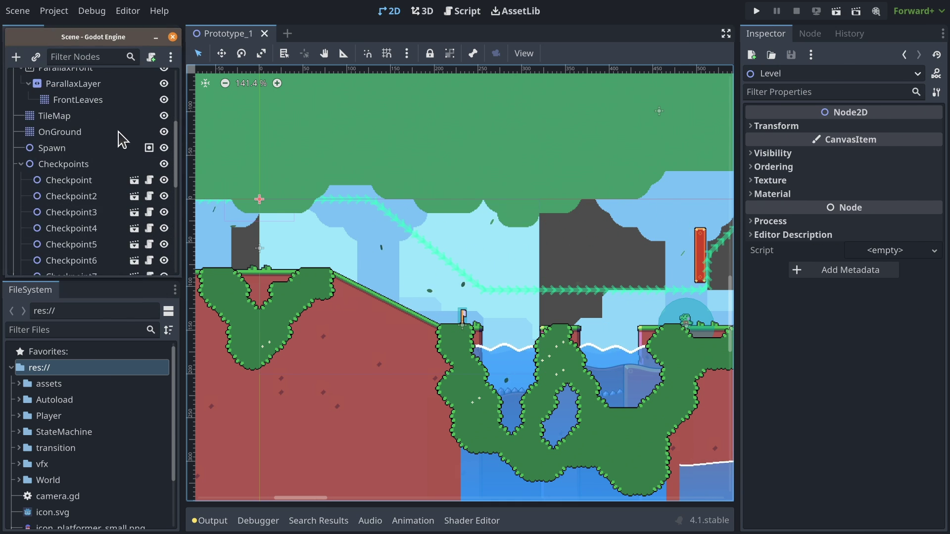
left_click_drag(89, 159, 349, 262, "super")
left_click_drag(398, 383, 398, 472)
left_click_drag(370, 342, 407, 320, "super")
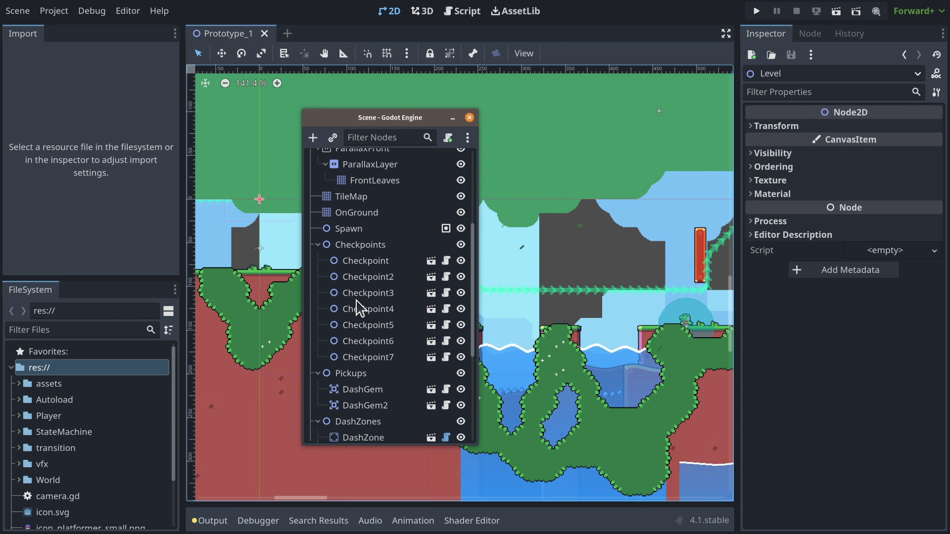
Redock the floating Scene window and place its tab before Import.
key("alt+F4")
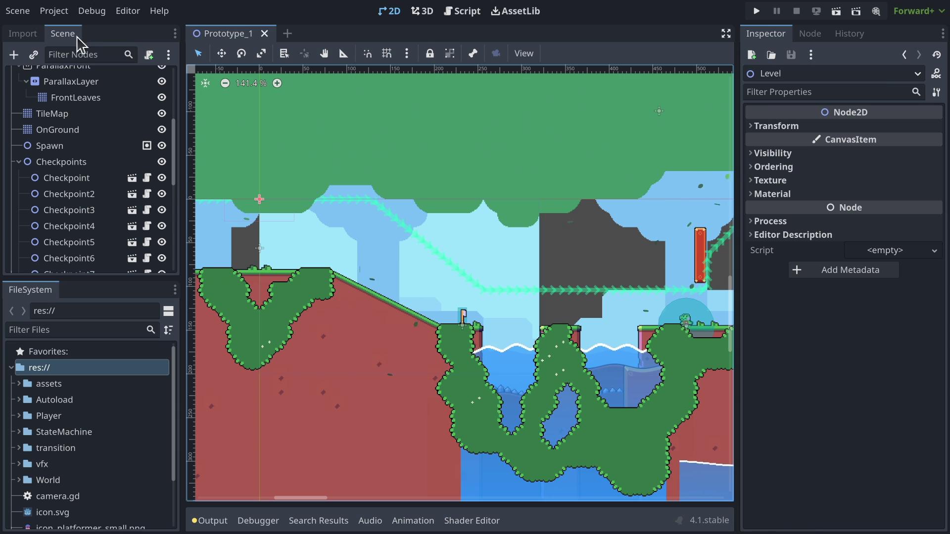
left_click_drag(70, 40, 20, 37)
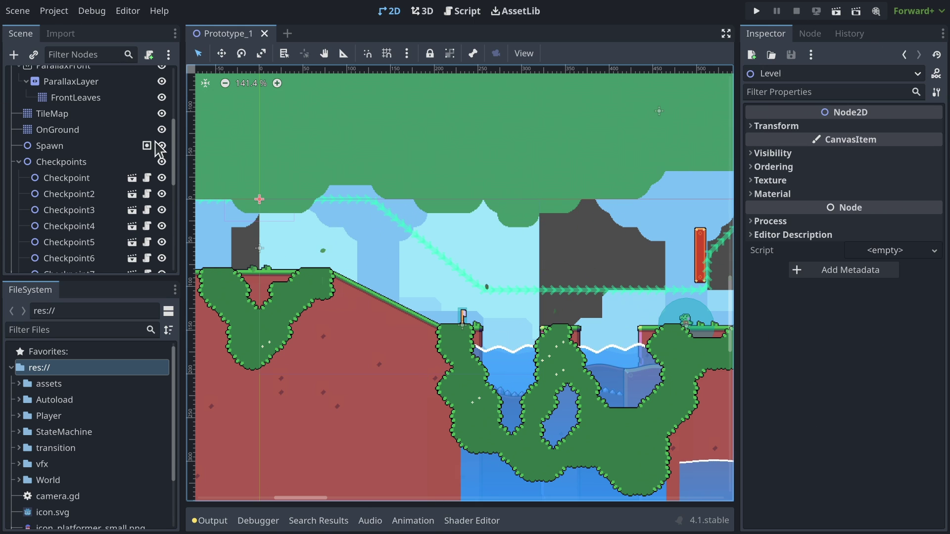
Make the Scene dock floating again, enlarge its window and place it partly over the Inspector.
left_click(176, 34)
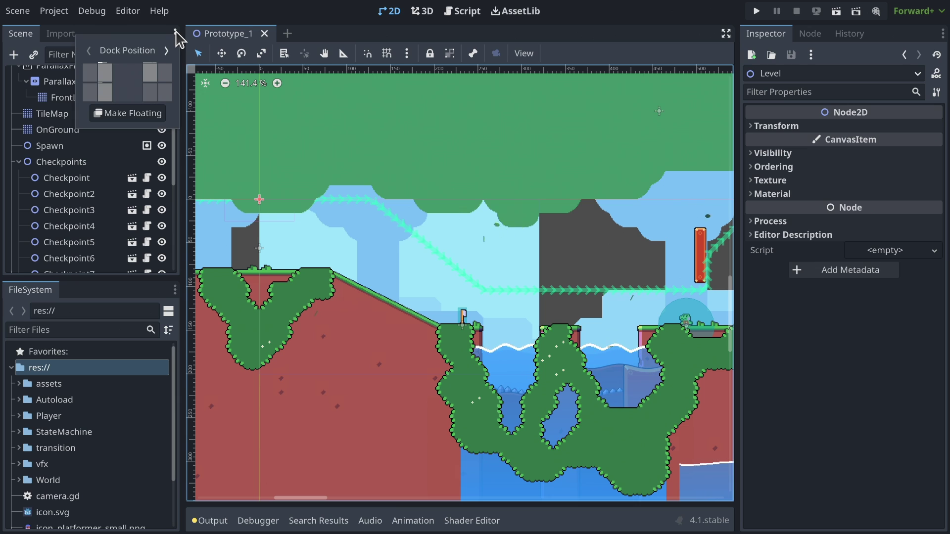
left_click(131, 113)
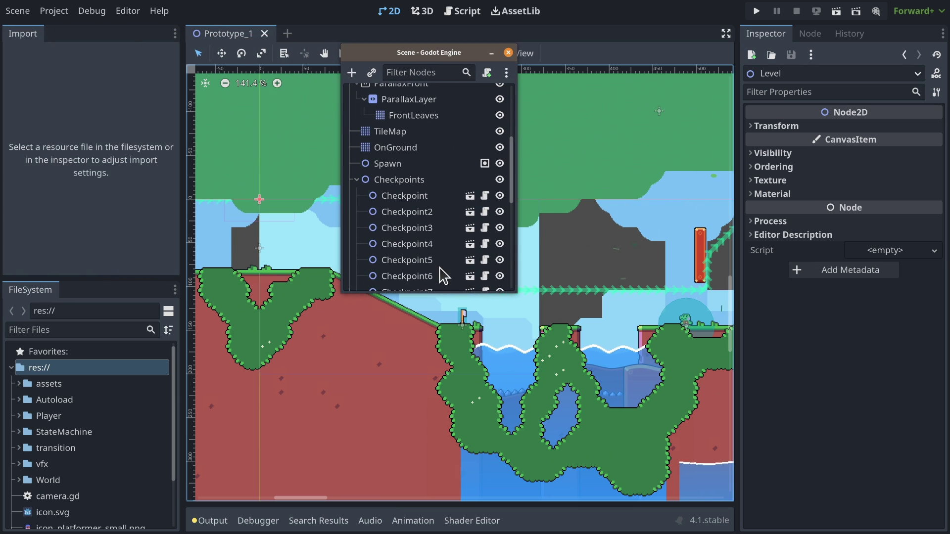
right_click_drag(481, 269, 538, 359, "super")
left_click_drag(446, 217, 650, 327, "super")
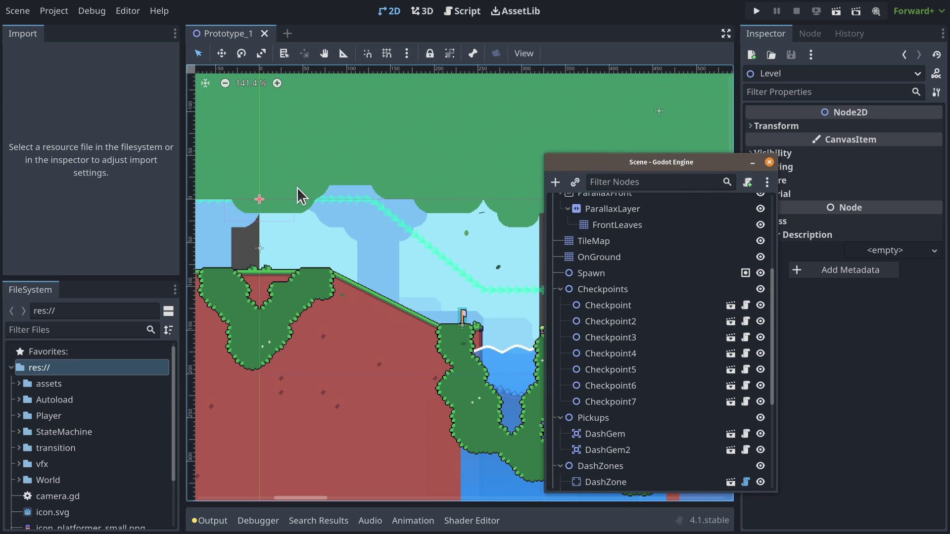
Bring the floating Scene window back in front of the main editor and set it to Always on Top.
left_click(303, 163)
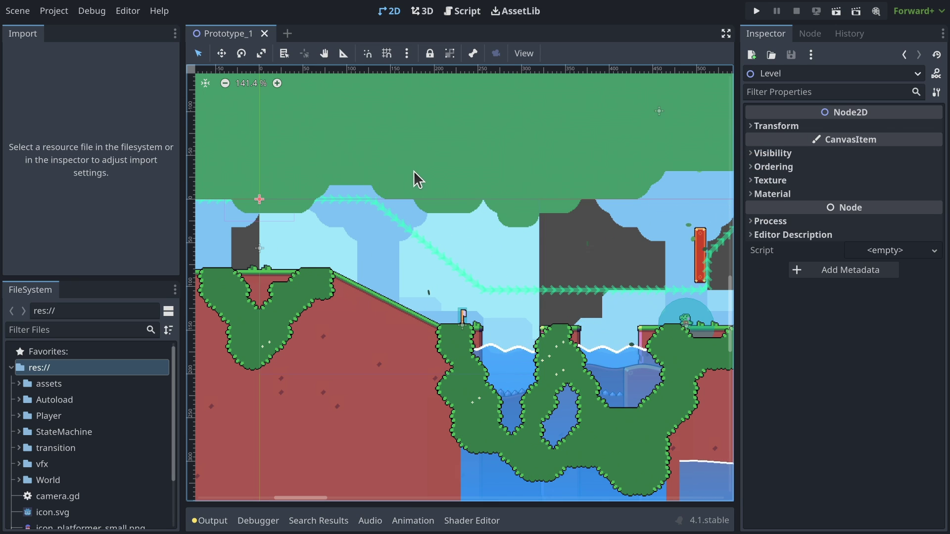
key("alt+Tab")
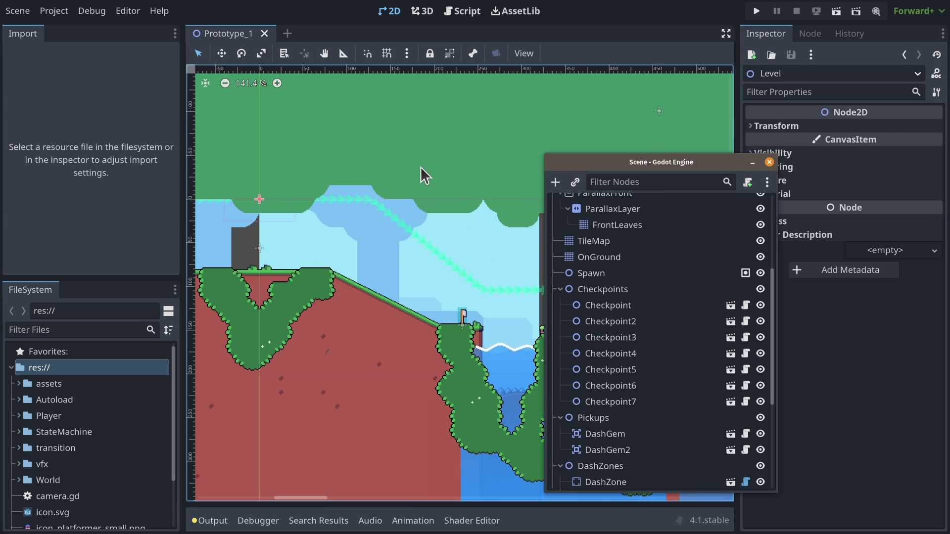
right_click(609, 164)
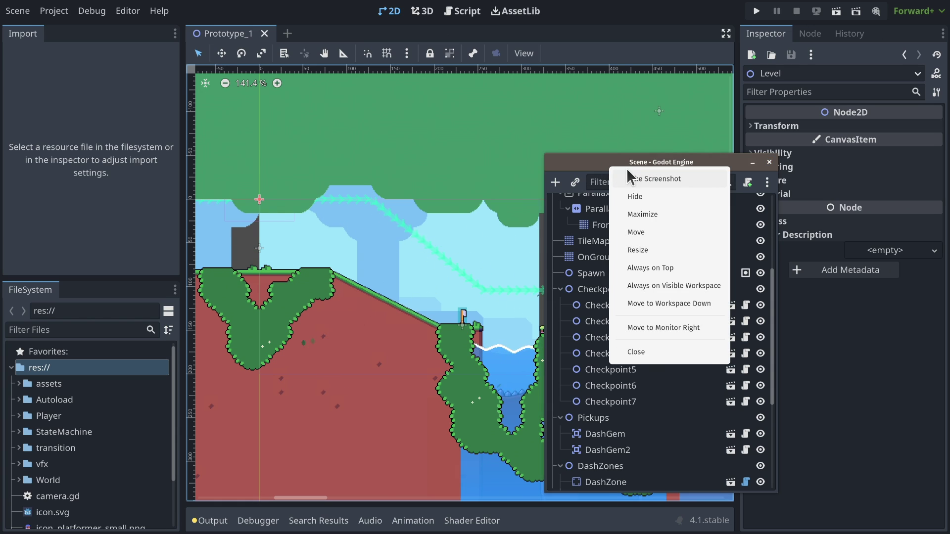
left_click(657, 268)
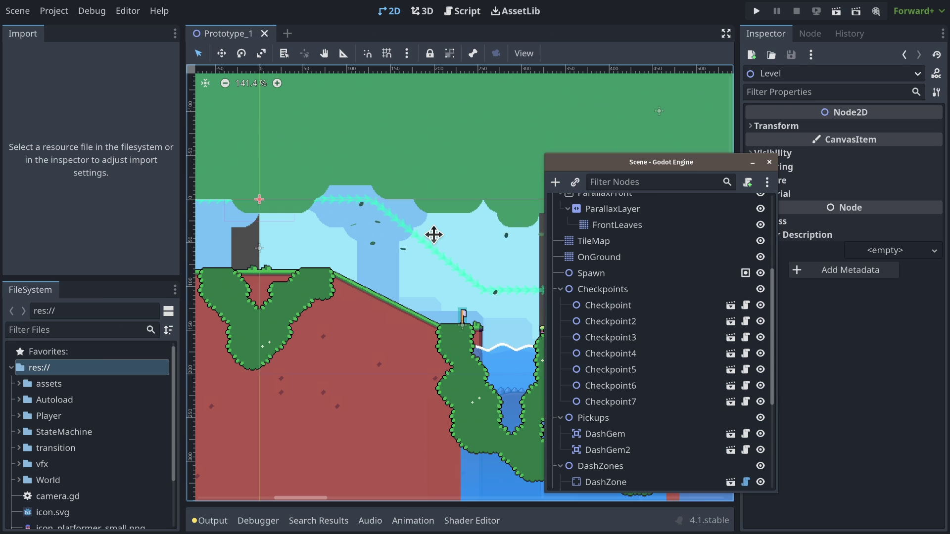
Move the floating Scene window around over the main editor, then return it to its dock.
middle_click_drag(362, 142, 416, 110)
left_click_drag(646, 231, 121, 134, "super")
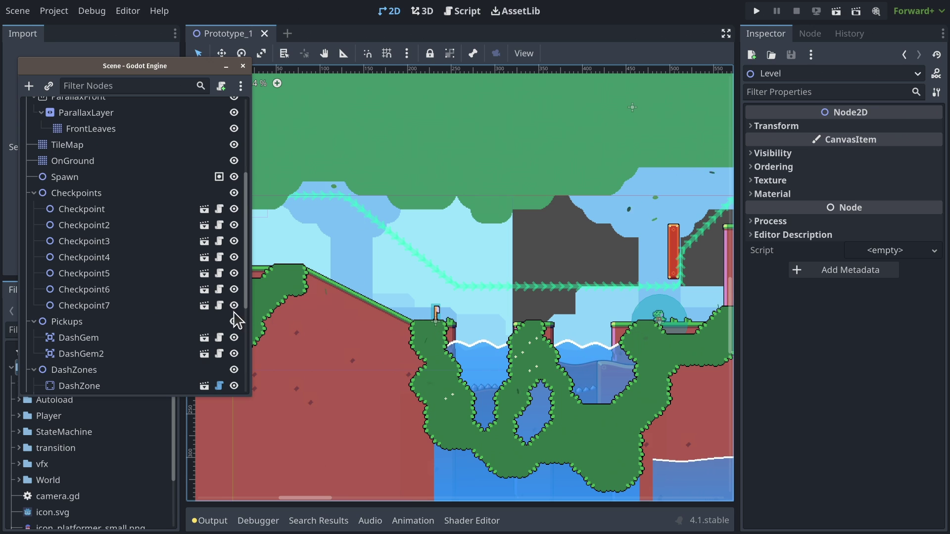
left_click_drag(134, 239, 440, 259, "super")
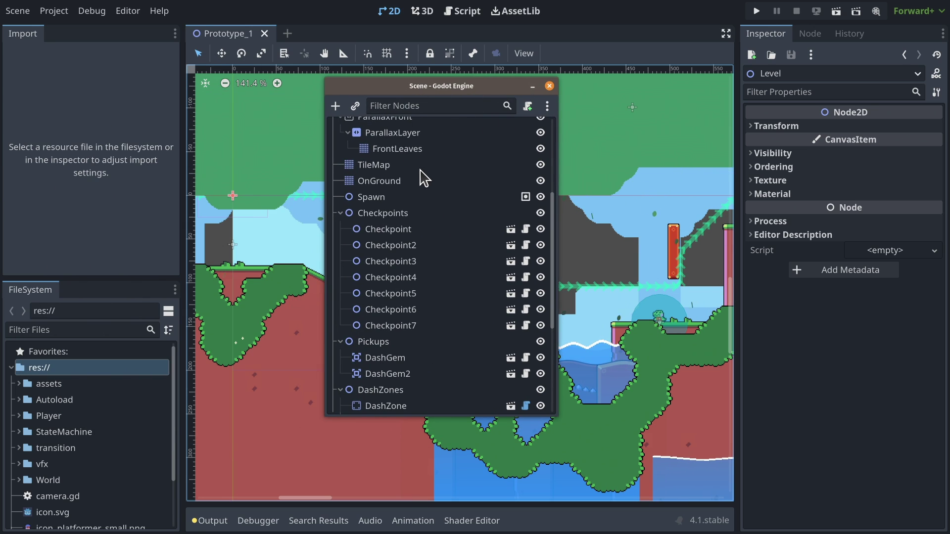
left_click_drag(447, 186, 376, 196, "super")
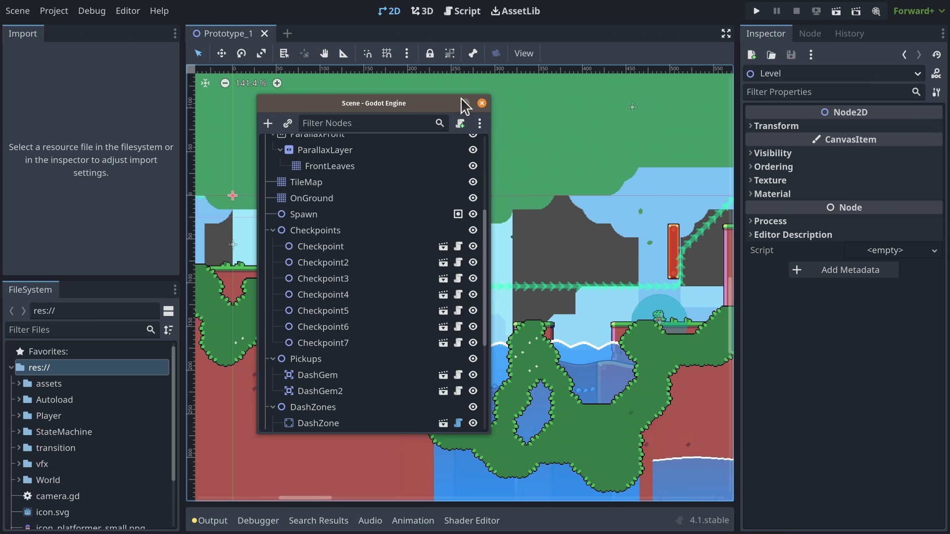
left_click_drag(387, 105, 392, 107)
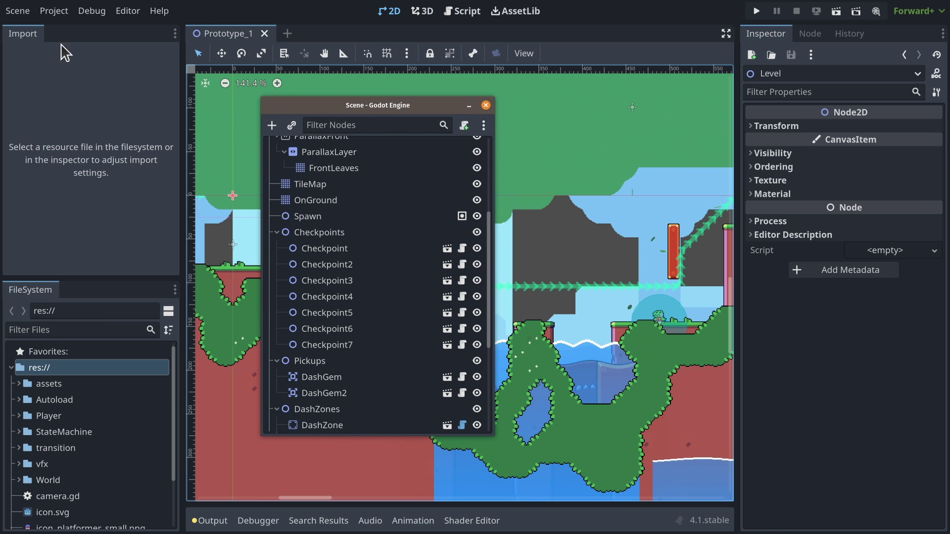
left_click(485, 106)
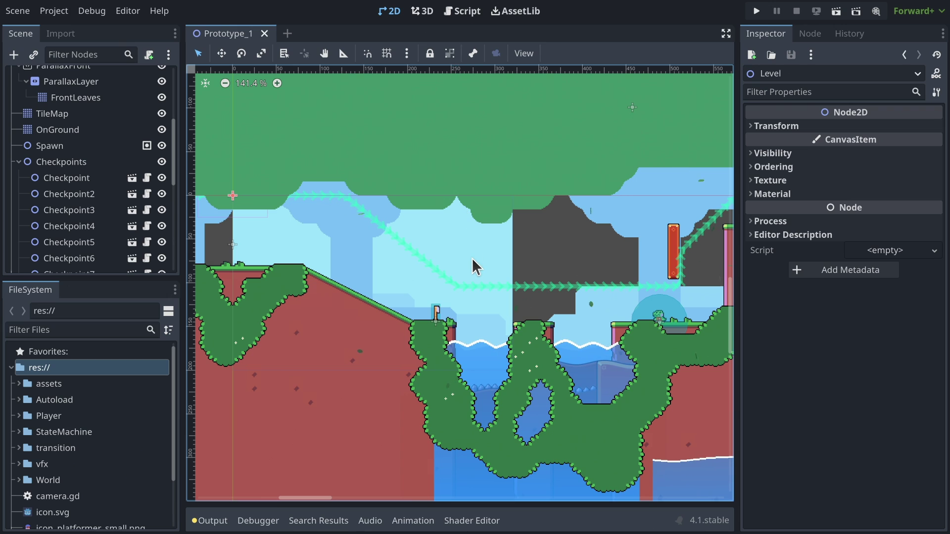
Detach the script editor into its own window and move it to the other monitor and back.
left_click(463, 11)
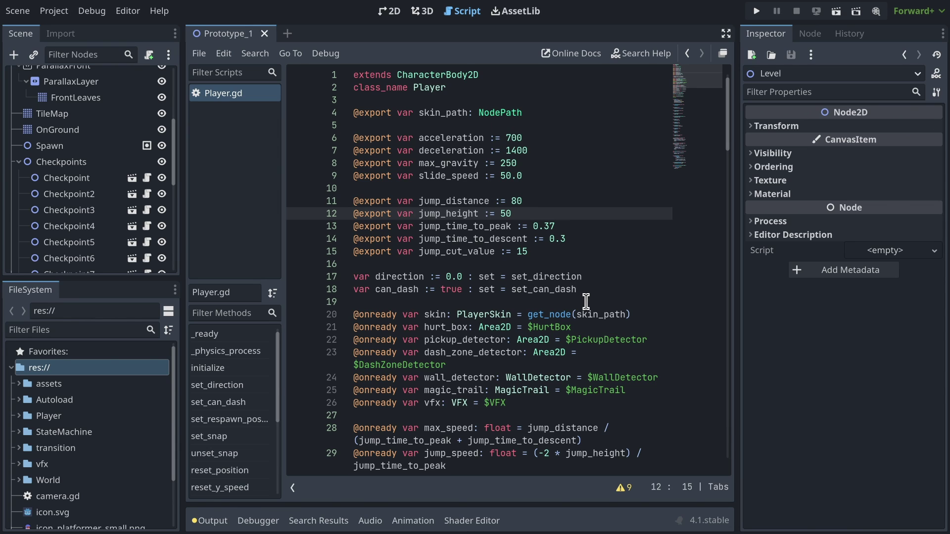
left_click(723, 53)
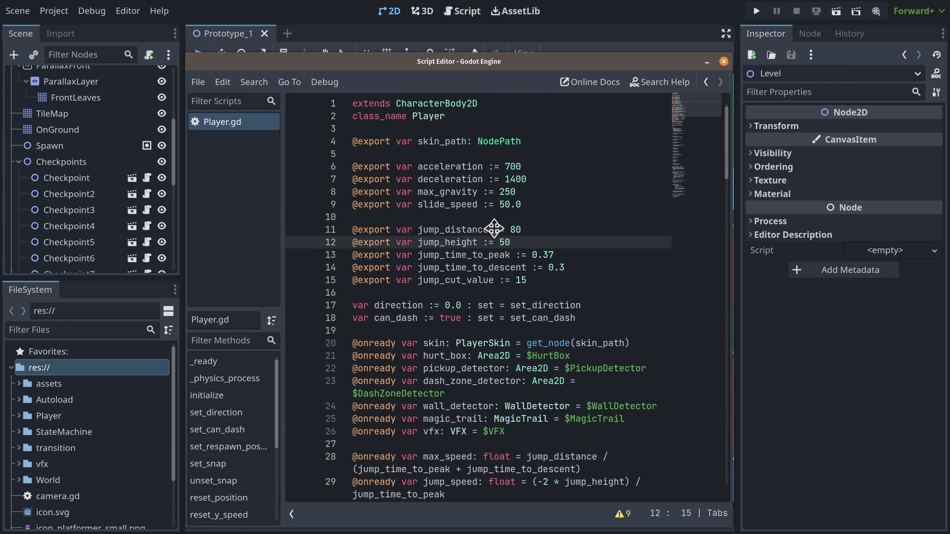
key("super+shift+Right")
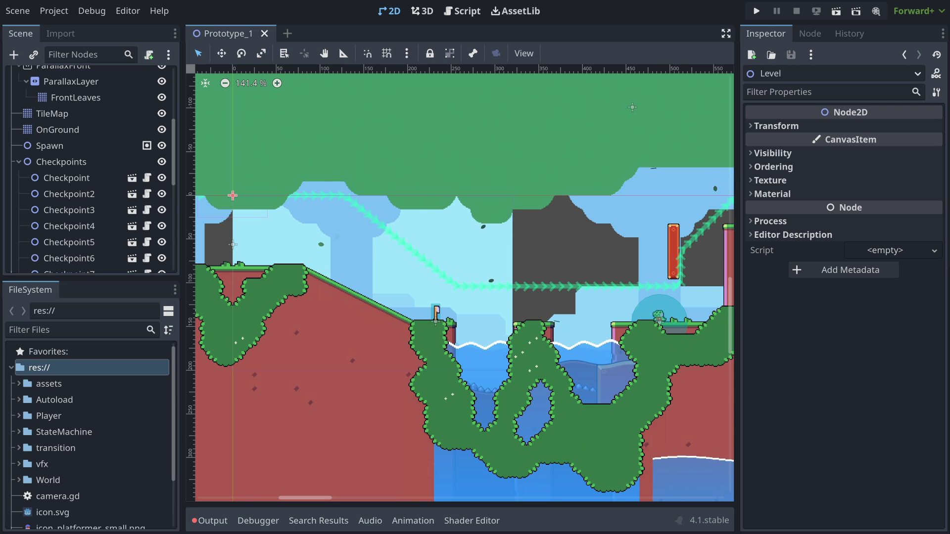
key("super+shift+Left")
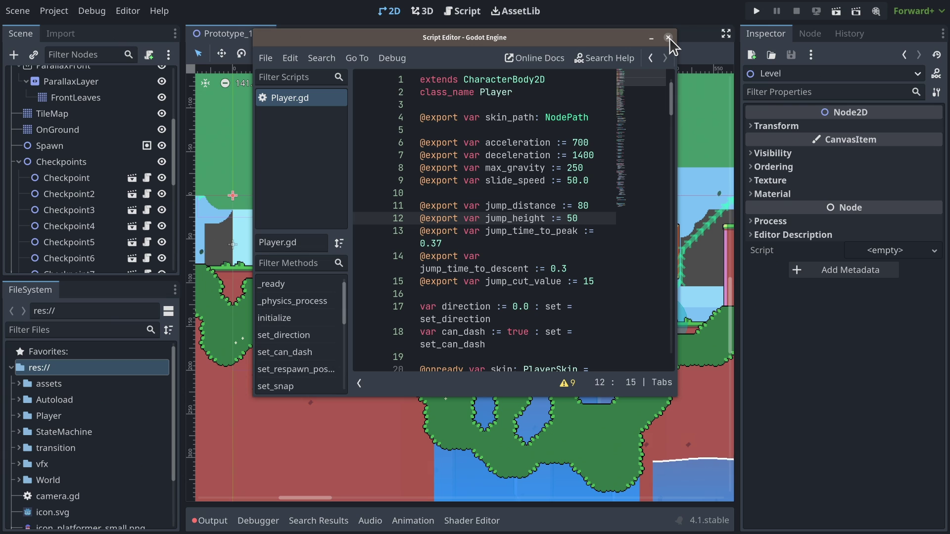
Return the floating script editor to the main window and switch back to the 2D workspace.
left_click(668, 38)
left_click(462, 11)
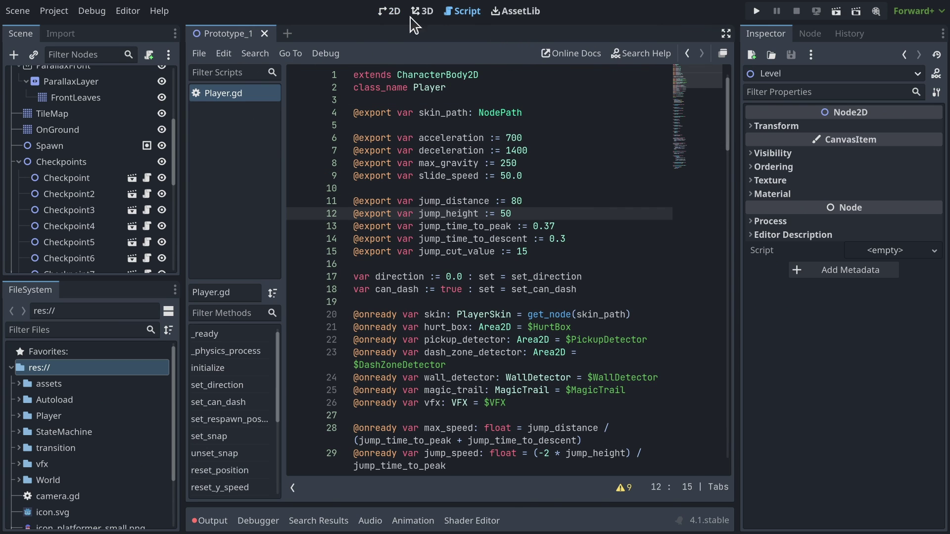
left_click(386, 11)
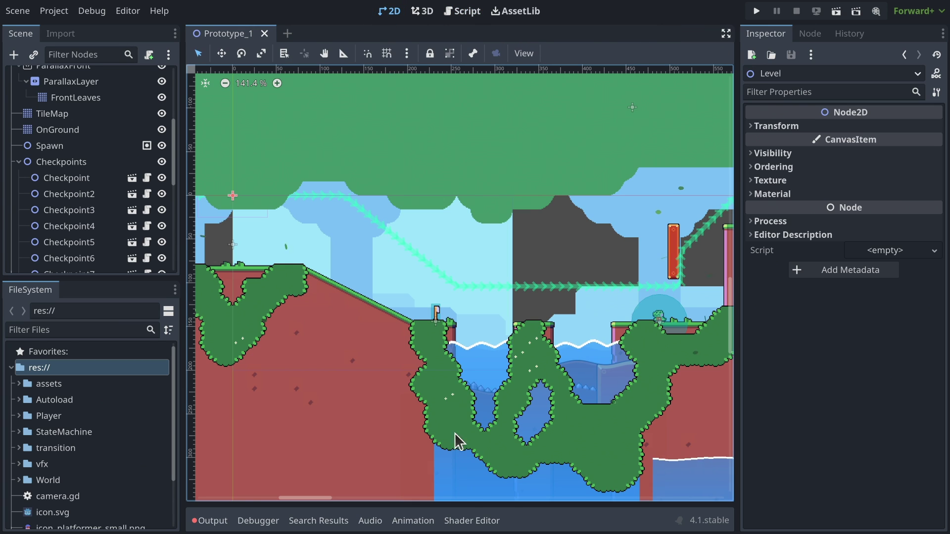
Filter the project files by "shader" and open MagicTrail.gdshader in the shader editor.
left_click(472, 520)
left_click(54, 328)
type("shader")
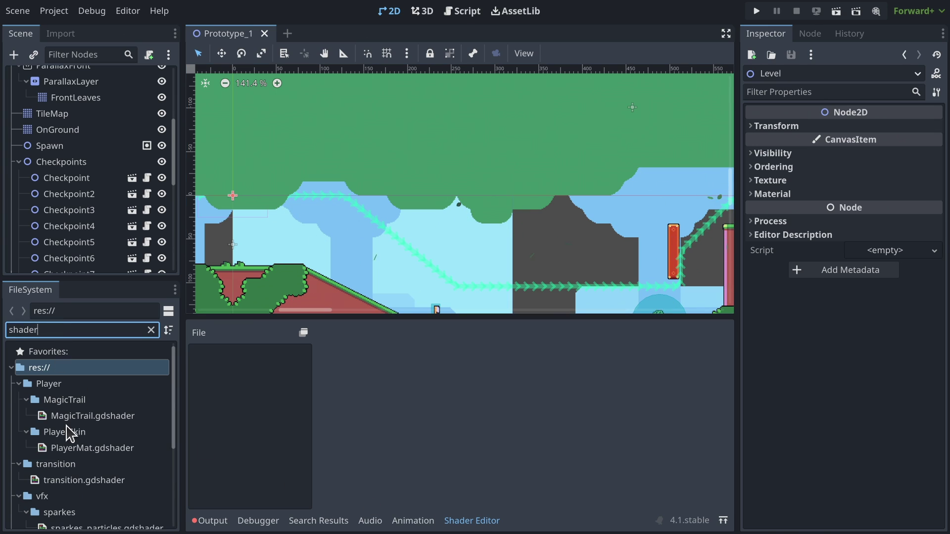
double_click(67, 418)
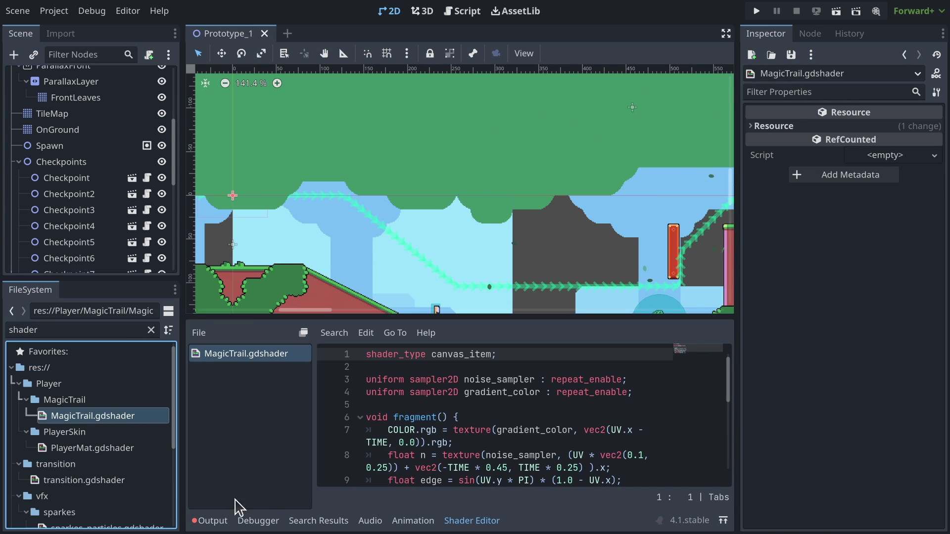
Detach the shader editor into a floating window, reposition it, then redock it and collapse its panel.
left_click(304, 332)
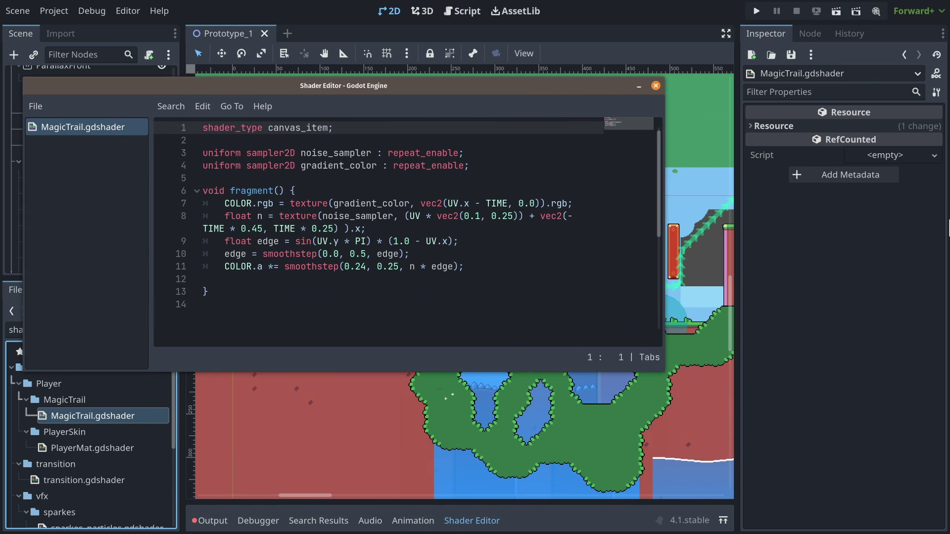
left_click_drag(249, 128, 313, 220, "super")
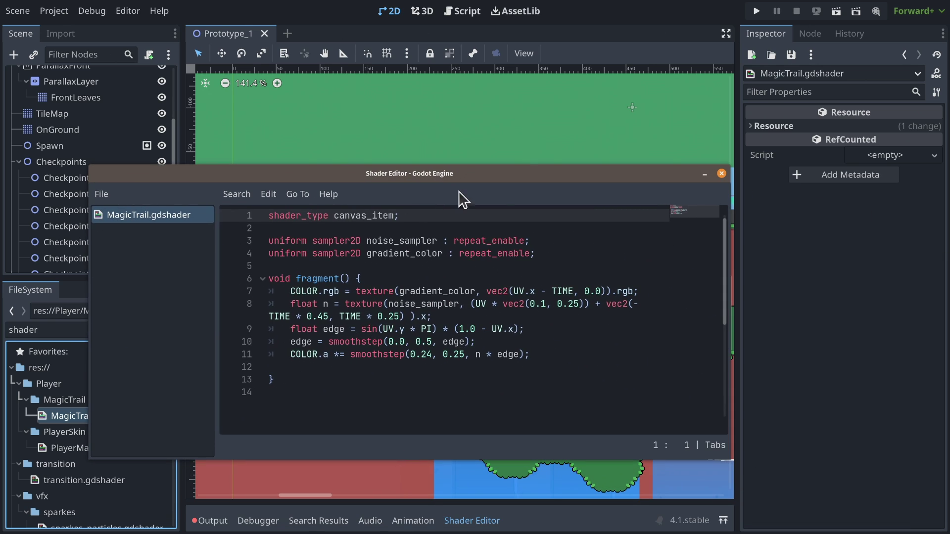
left_click(721, 173)
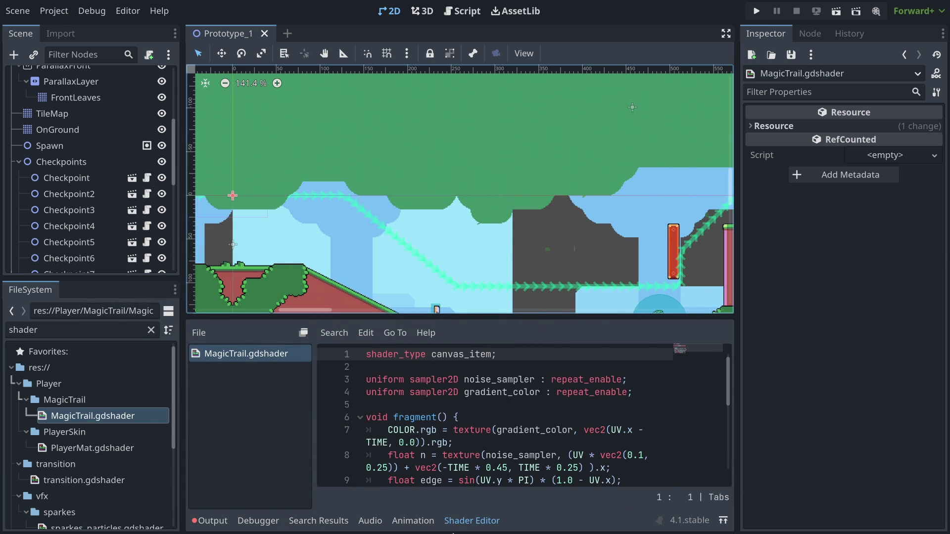
left_click(494, 526)
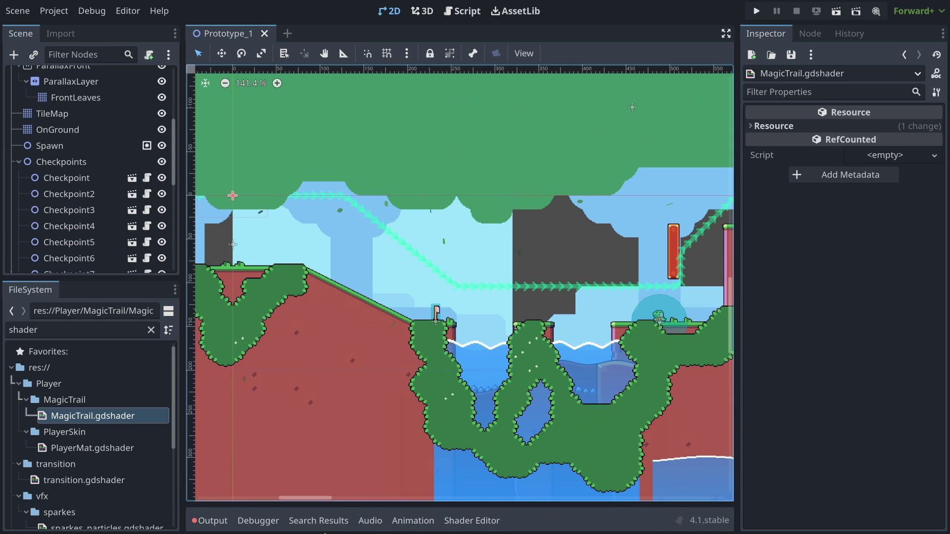
Open and collapse the Search Results, Debugger and Audio panels in turn to check for floating options.
left_click(317, 522)
left_click(317, 522)
left_click(275, 522)
left_click(276, 521)
left_click(382, 521)
left_click(382, 522)
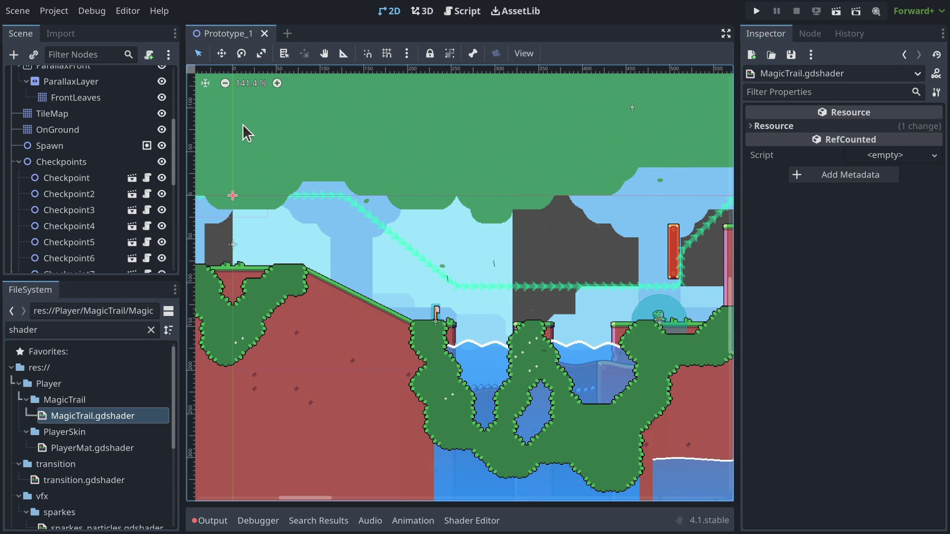
Move the Scene dock to the far-right dock column, then back to the upper slot beside Import.
left_click(175, 34)
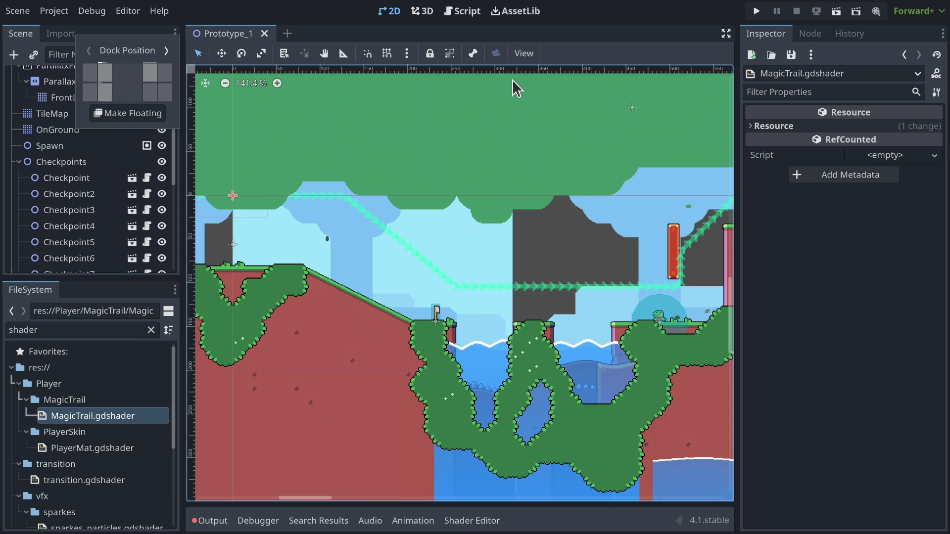
left_click(90, 74)
left_click(100, 67)
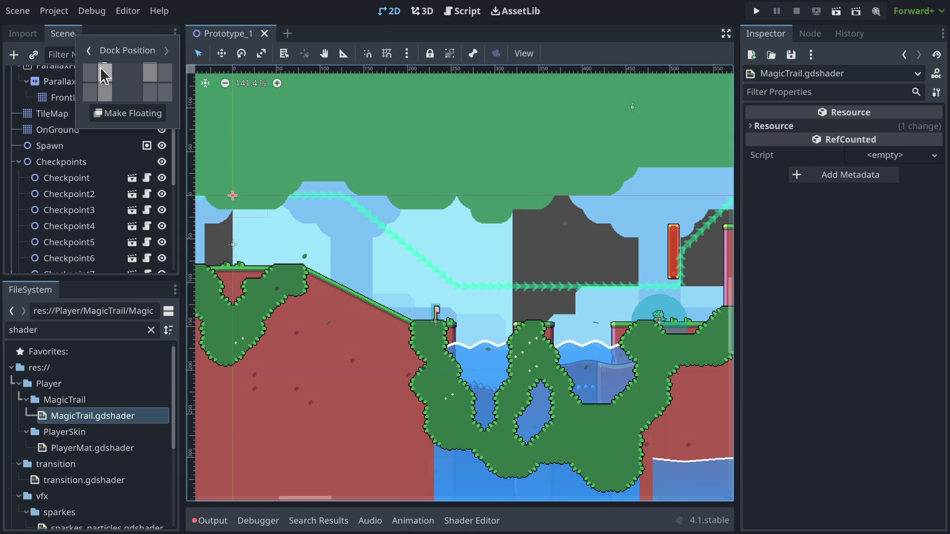
left_click(168, 70)
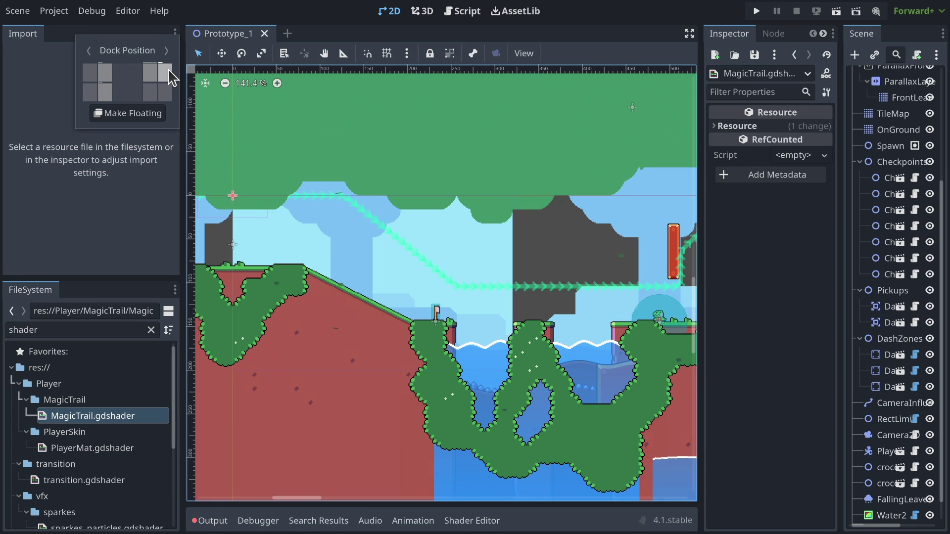
left_click(110, 70)
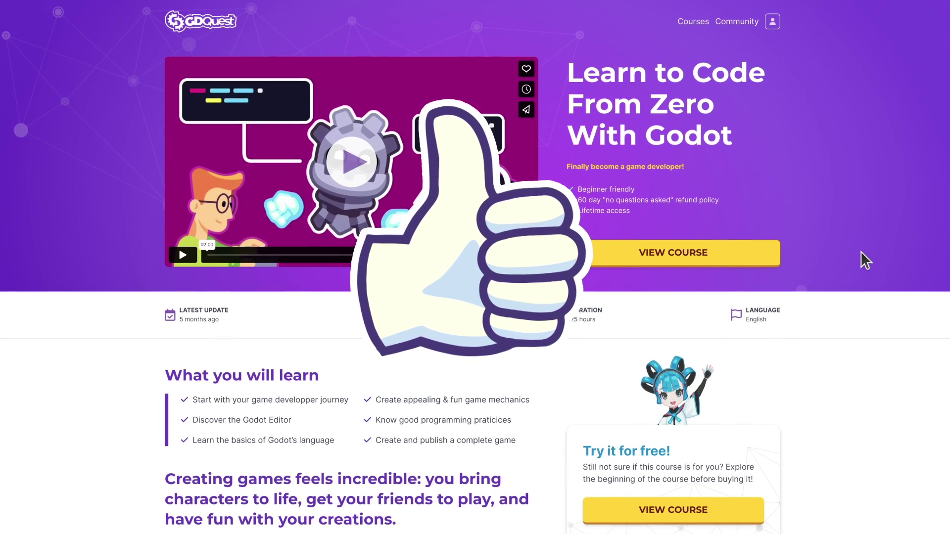
scroll(860, 251, "down", 4)
scroll(860, 251, "down", 3)
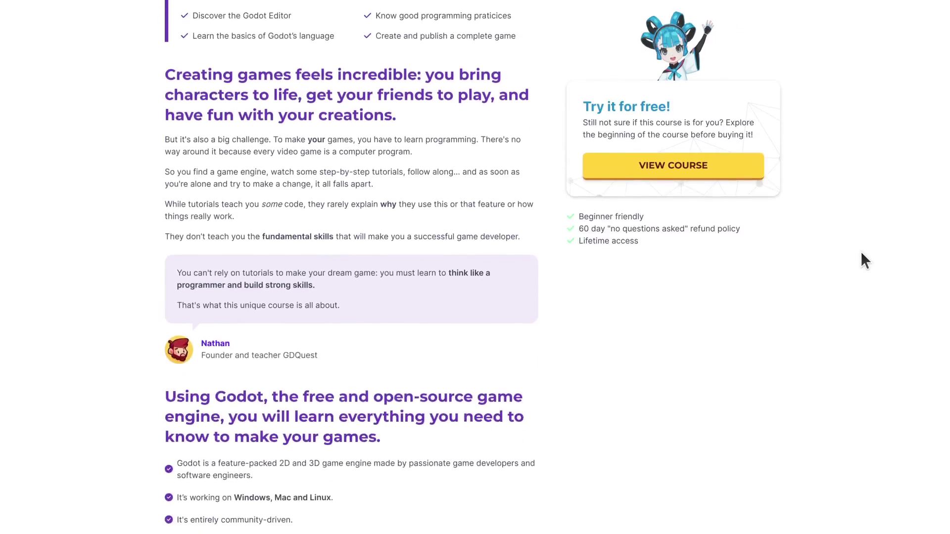